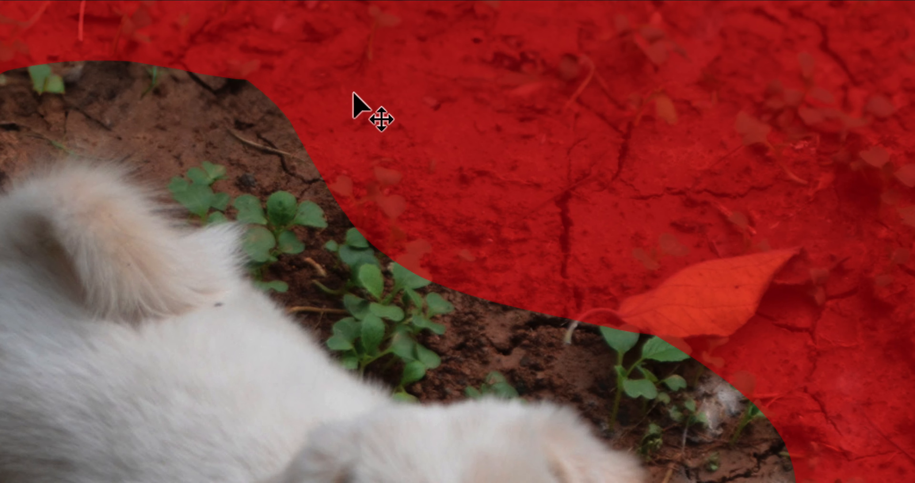
Select the Lasso tool, show the Couches panel and arrange it and the tools panel around the dog image
key("l")
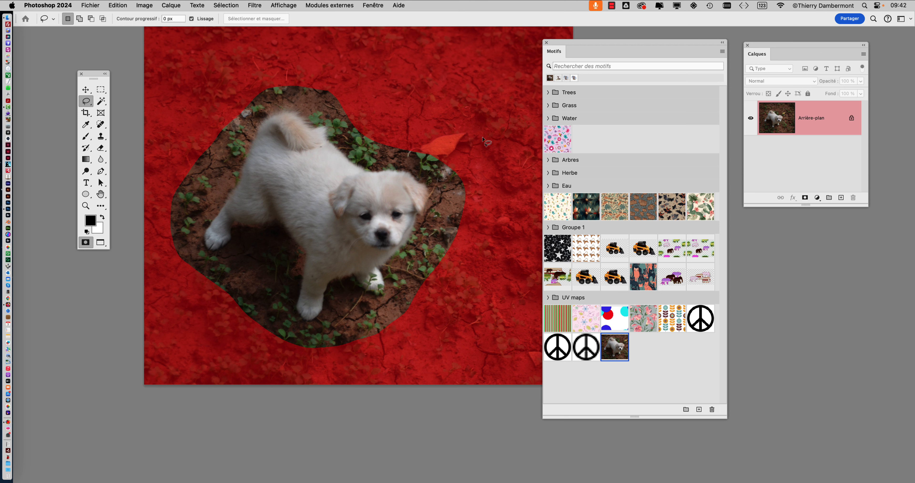
left_click_drag(88, 76, 55, 67)
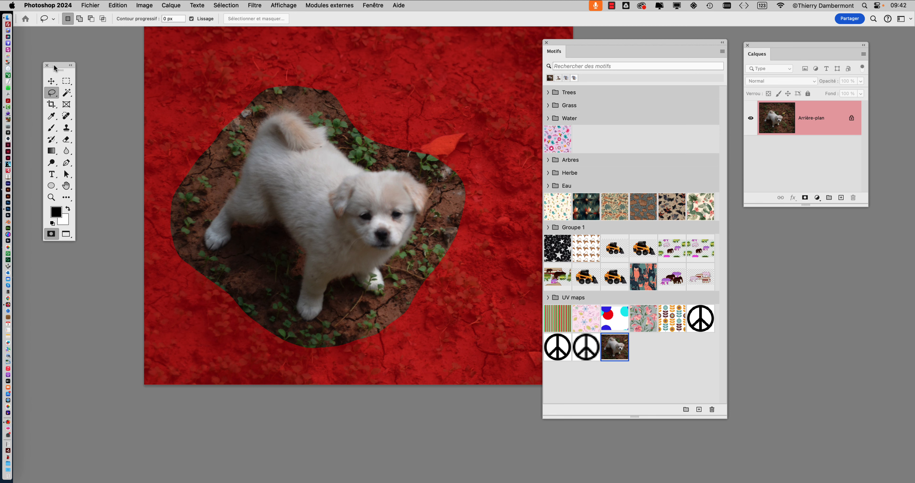
scroll(158, 135, "right", 5)
left_click(373, 5)
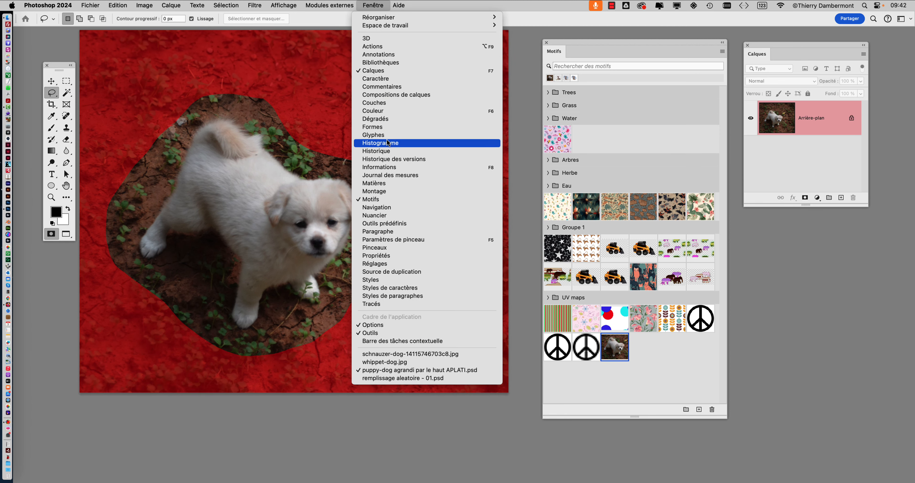
left_click(389, 107)
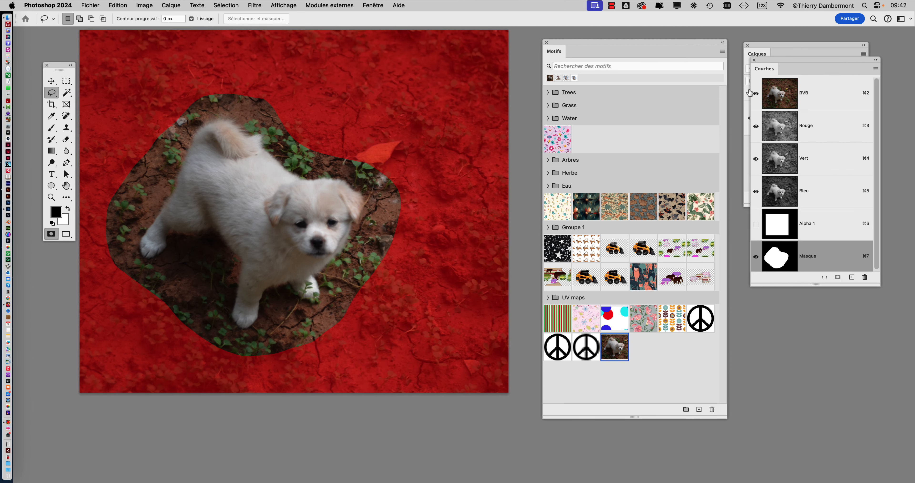
left_click_drag(763, 60, 403, 56)
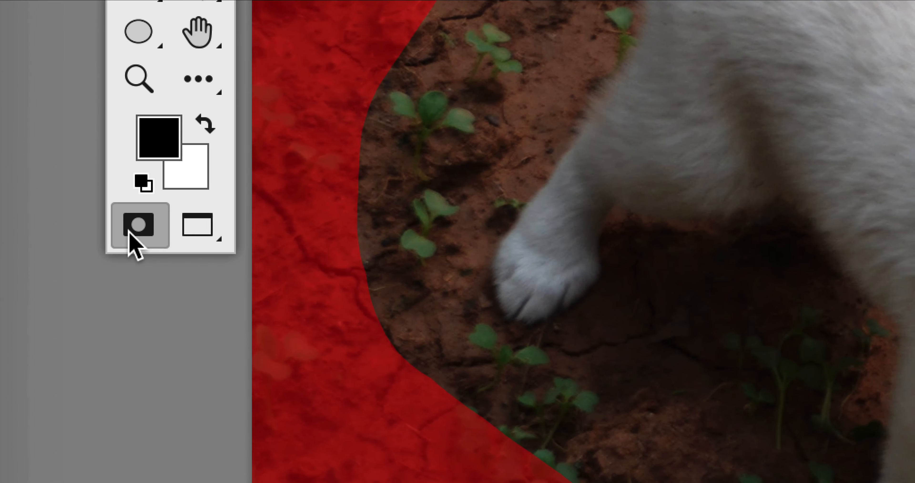
Toggle Quick Mask mode off and on again, and move the Motifs and Couches panels further from the dog
left_click(161, 220)
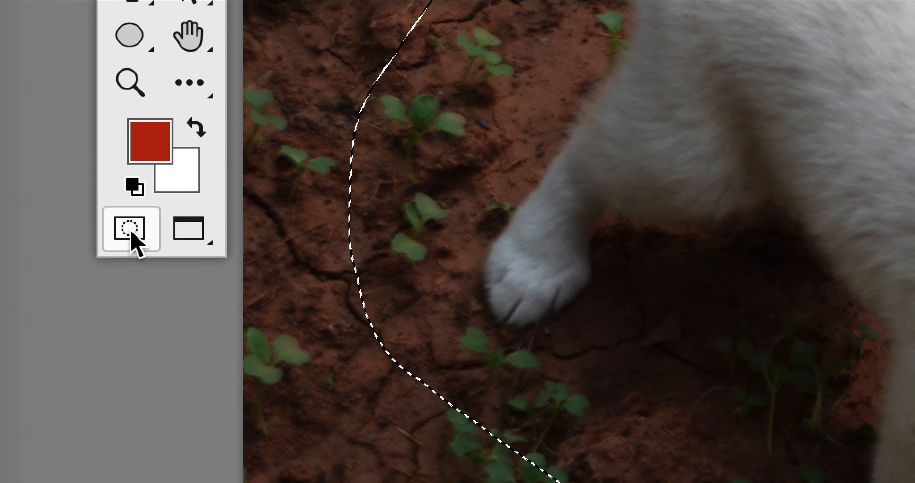
left_click(122, 315)
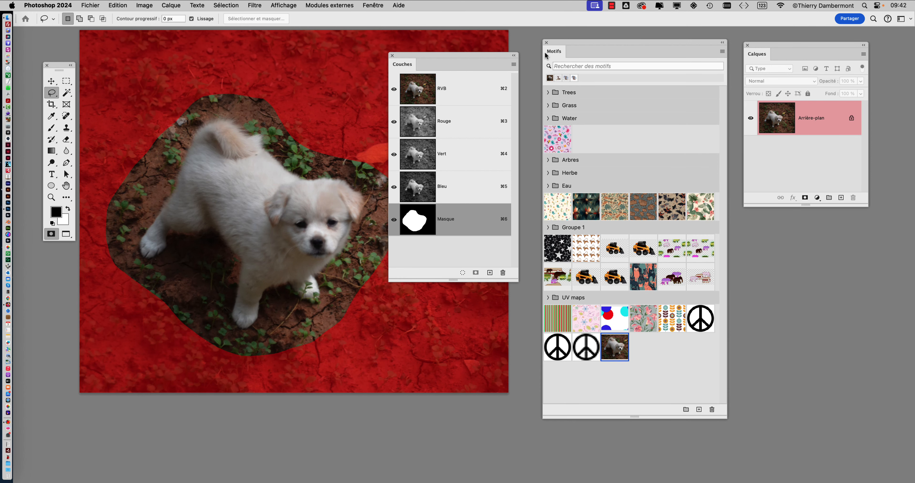
left_click_drag(561, 42, 654, 85)
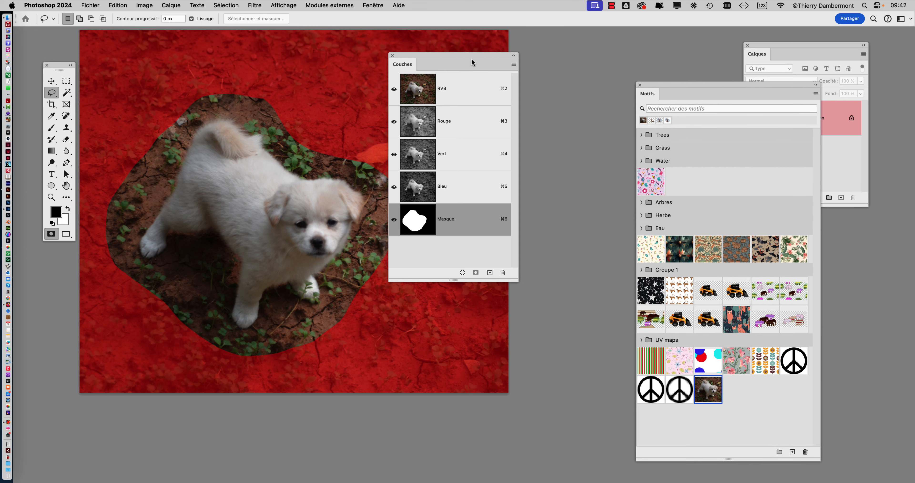
left_click_drag(471, 56, 550, 55)
Soften the quick mask with a Gaussian blur of about 33 pixels and exit Quick Mask mode to get the selection
left_click(253, 5)
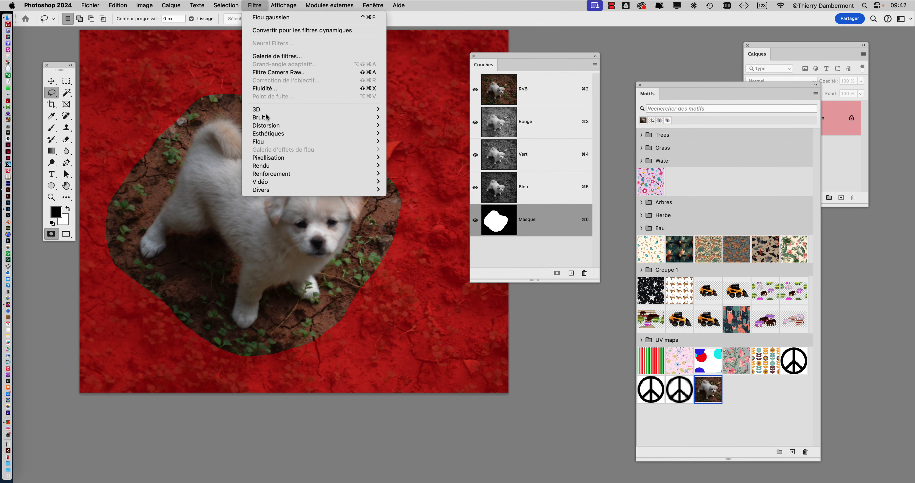
mouse_move(271, 143)
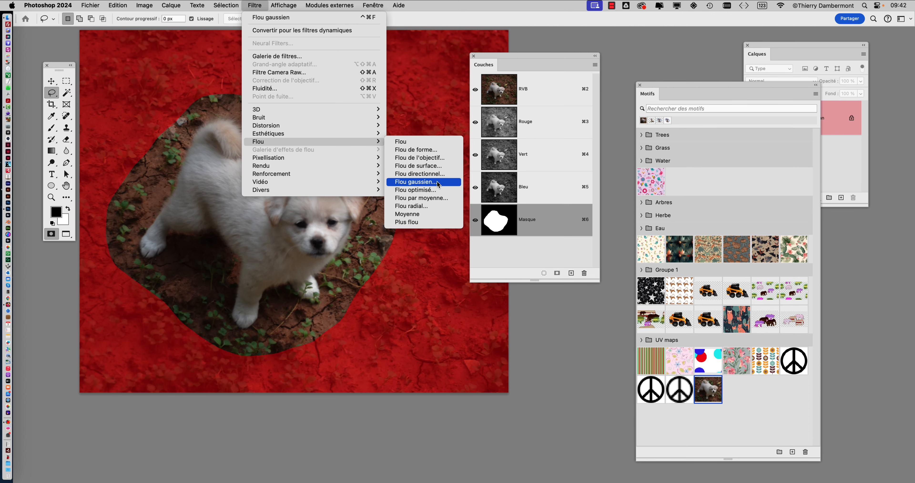
left_click(415, 182)
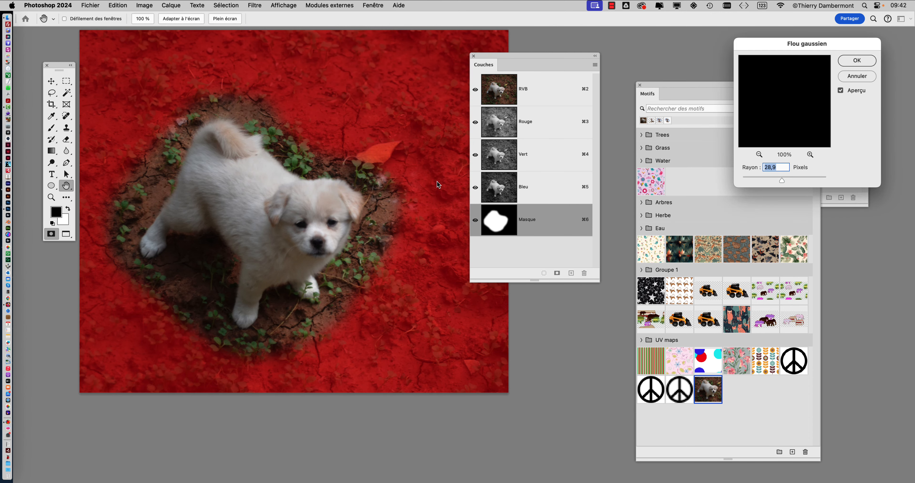
left_click_drag(766, 43, 390, 112)
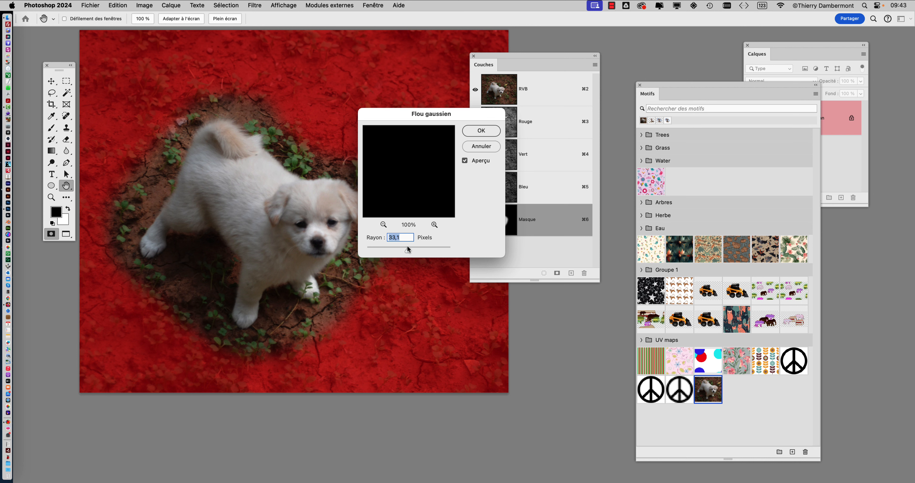
mouse_move(408, 246)
left_mouse_down()
mouse_move(399, 246)
mouse_move(409, 246)
left_mouse_up()
mouse_move(409, 250)
left_mouse_down()
mouse_move(418, 251)
mouse_move(408, 251)
left_mouse_up()
left_click(482, 131)
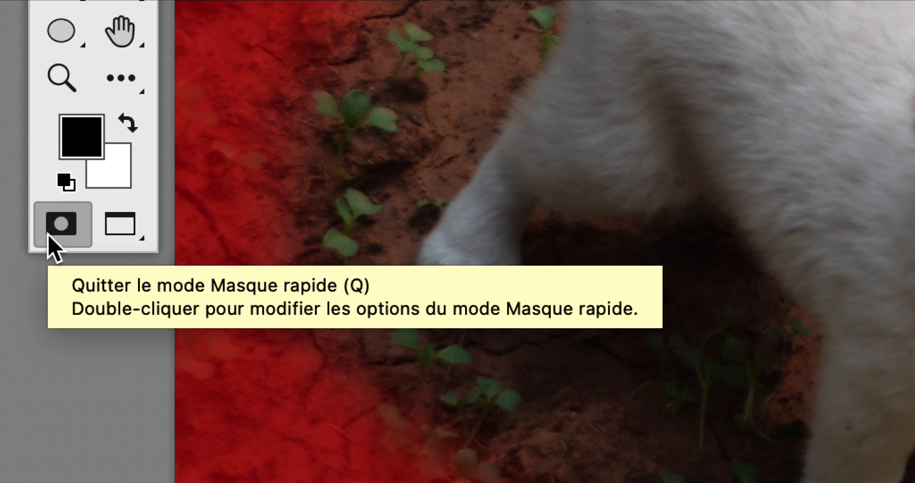
left_click(50, 237)
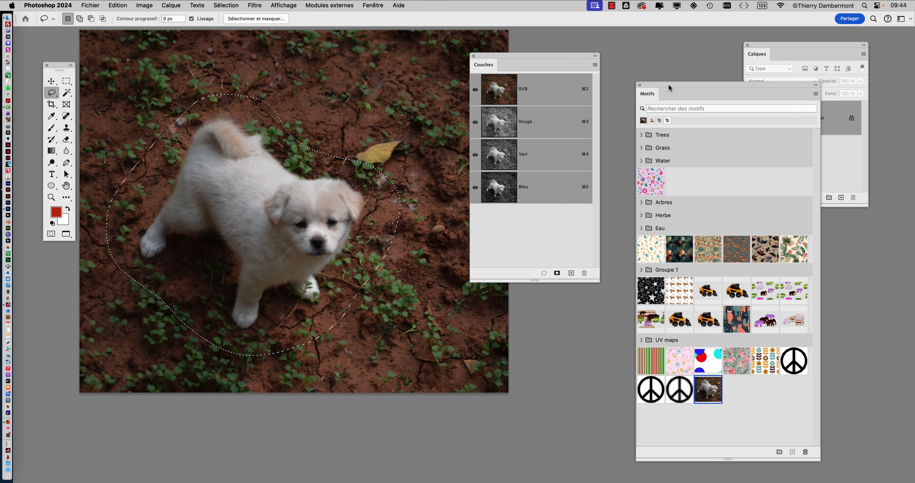
Close the Motifs panel and reposition the Couches and Calques panels so both are unobstructed
left_click_drag(669, 85, 505, 316)
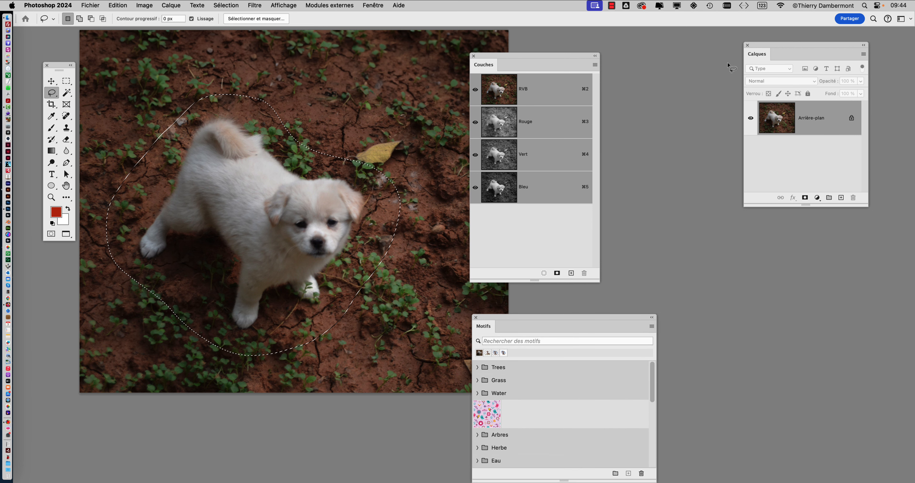
left_click_drag(523, 57, 746, 252)
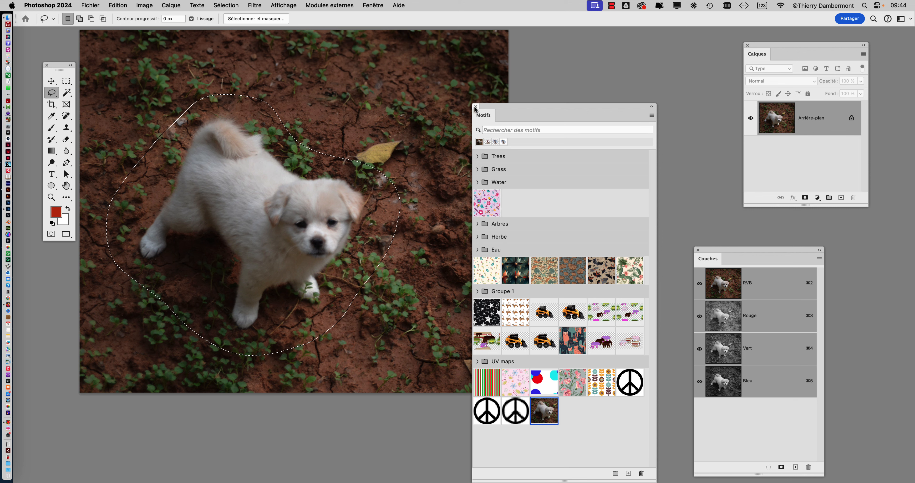
left_click(476, 106)
left_click_drag(753, 56, 462, 96)
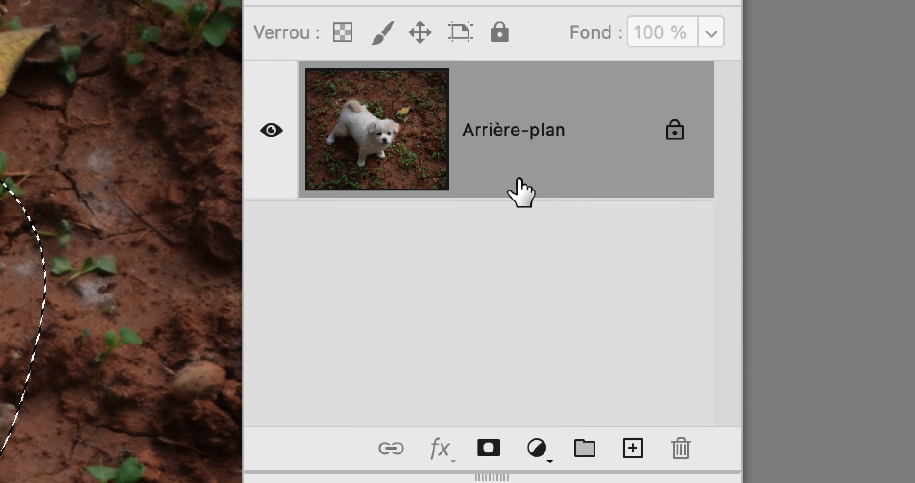
Add a layer mask to the Arrière-plan layer from the selection, and widen and move the Calques panel beside the image
mouse_move(517, 178)
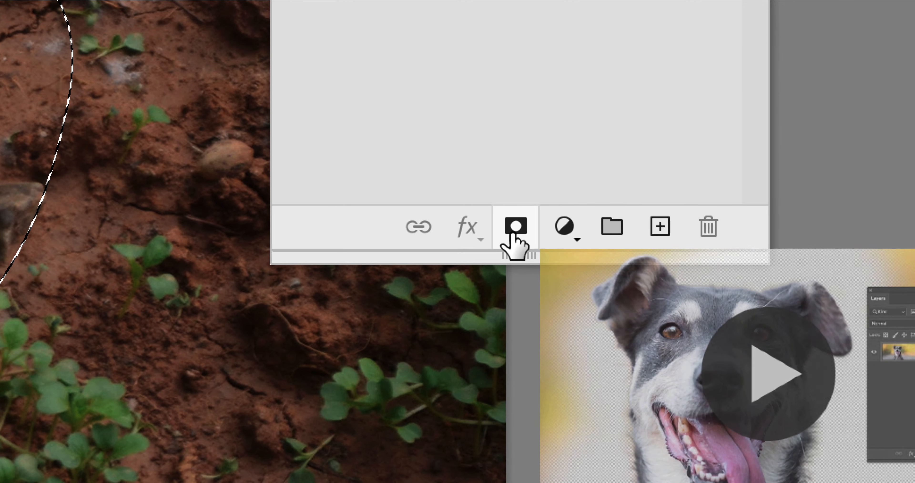
left_click(513, 235)
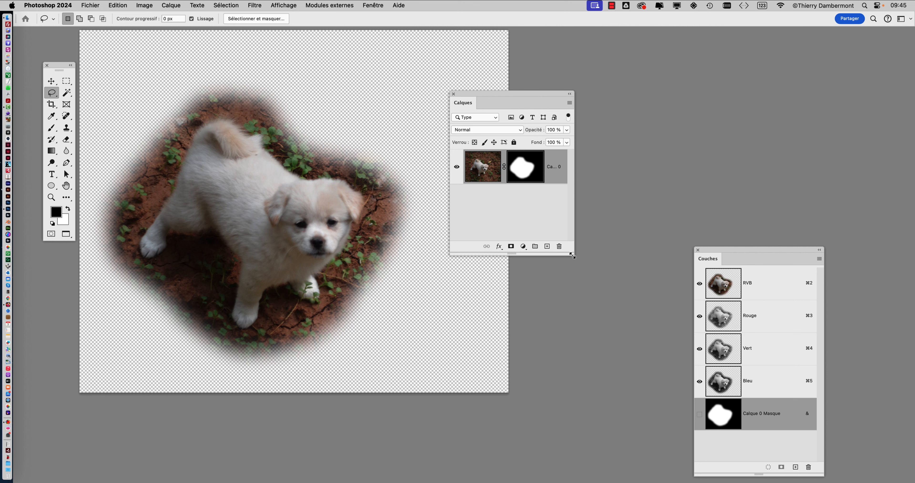
left_click_drag(574, 255, 663, 258)
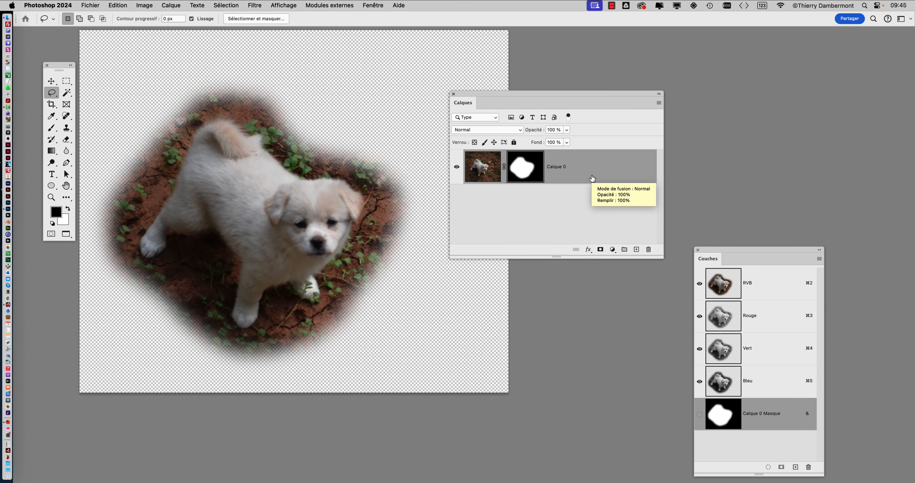
left_click_drag(662, 258, 612, 242)
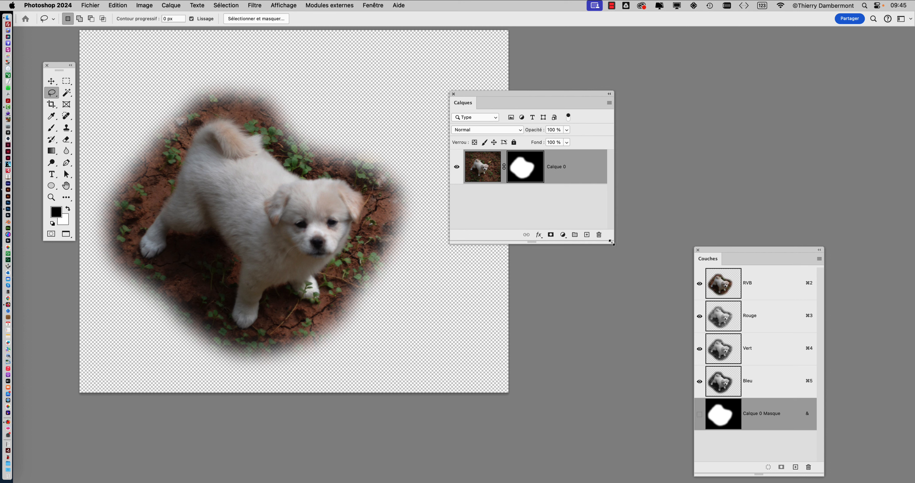
left_click_drag(481, 92, 572, 66)
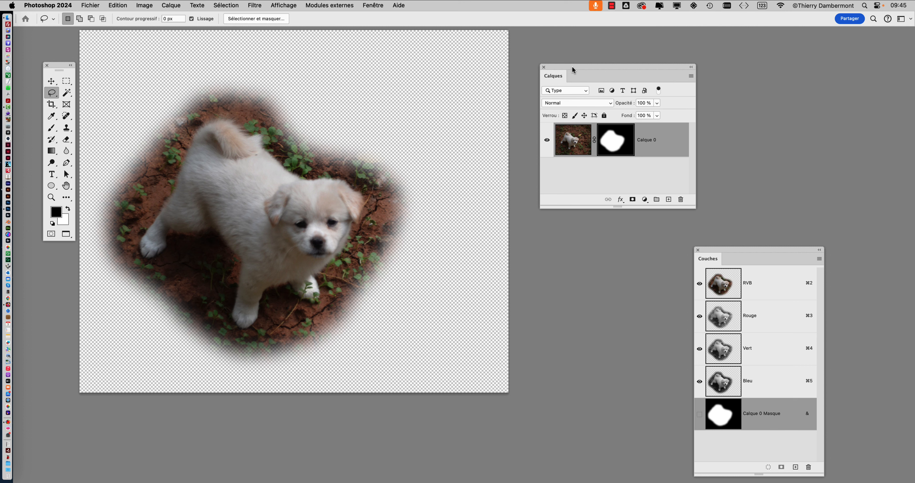
Save the document in the PHOTOSHOP folder as "puppy-dog à bord flou.psd" in Photoshop format
left_click(100, 4)
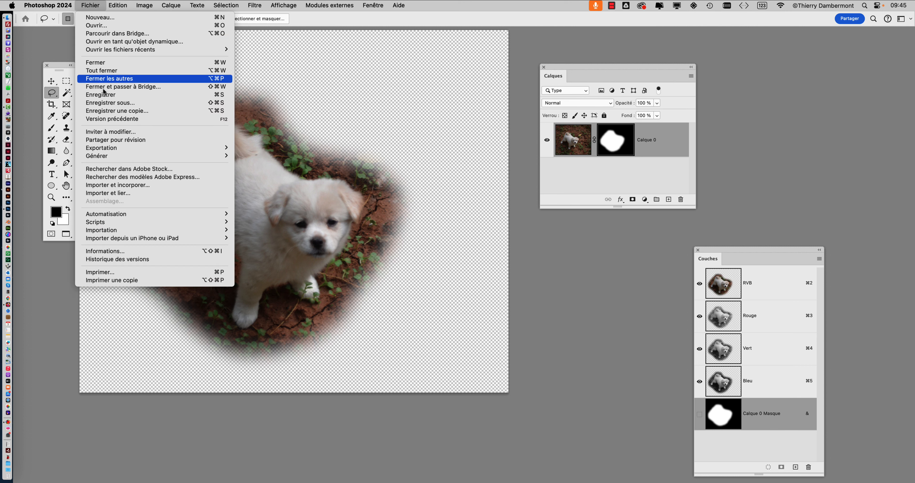
left_click(107, 103)
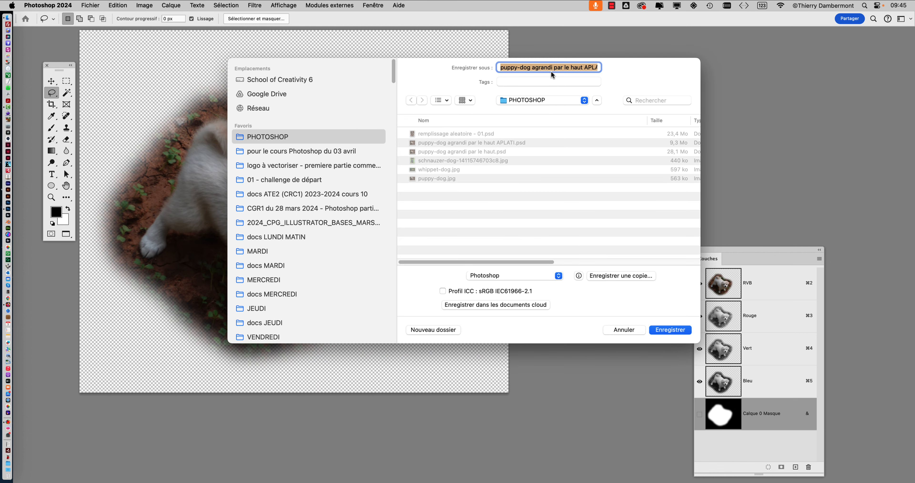
left_click(551, 68)
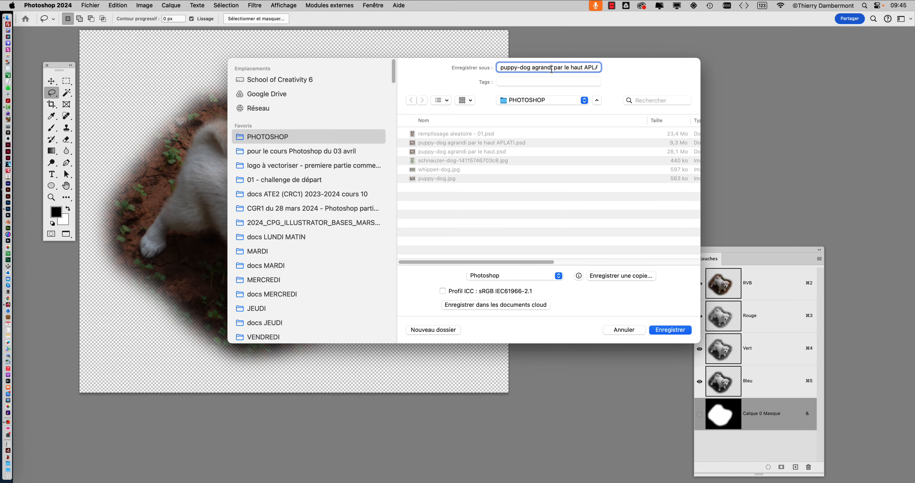
left_click(533, 68)
left_click_drag(532, 68, 585, 69)
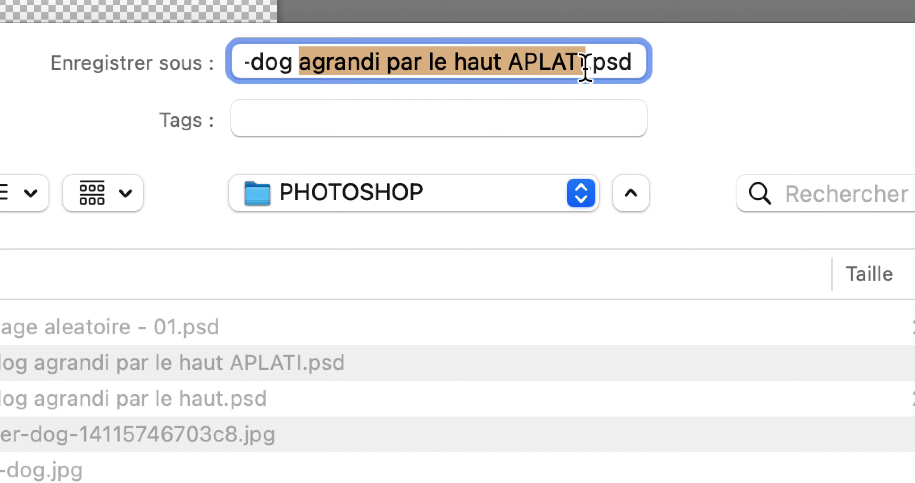
type("à bo")
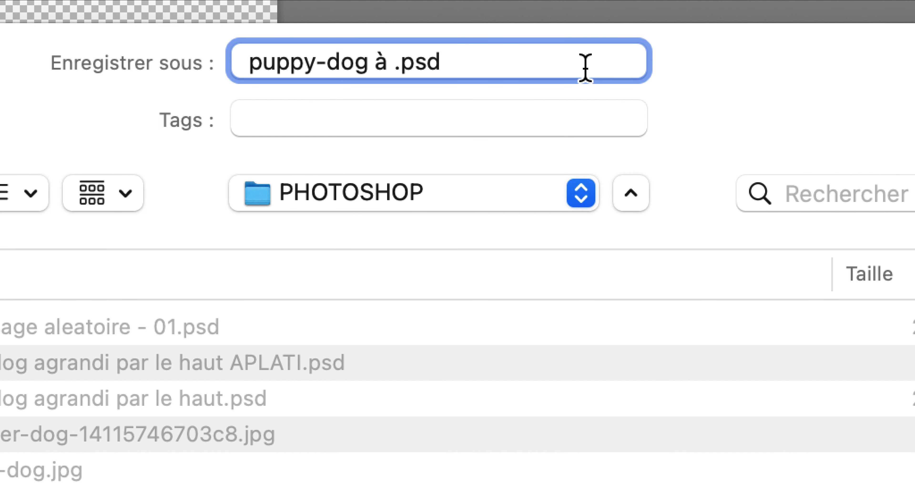
type("rd flou")
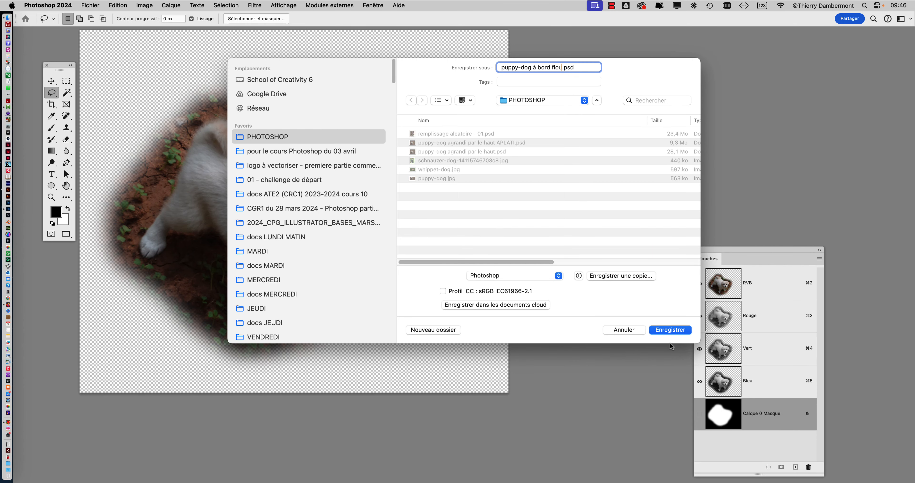
left_click(678, 331)
left_click(511, 261)
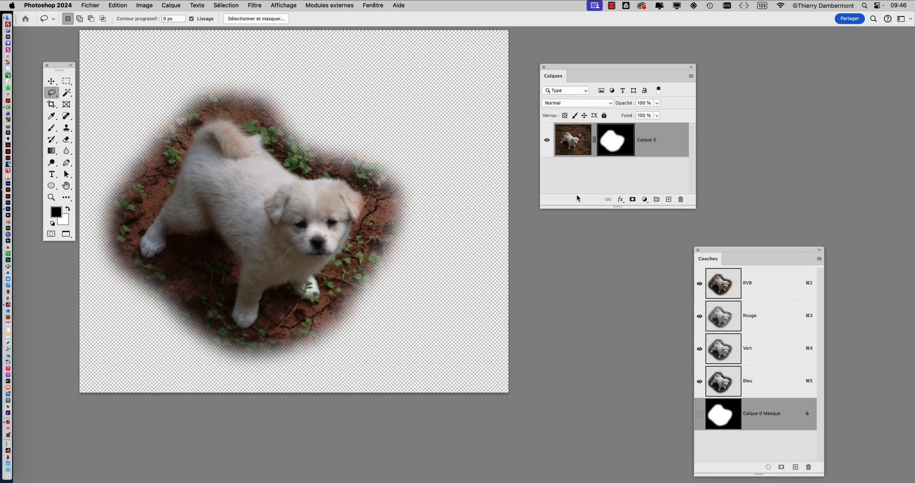